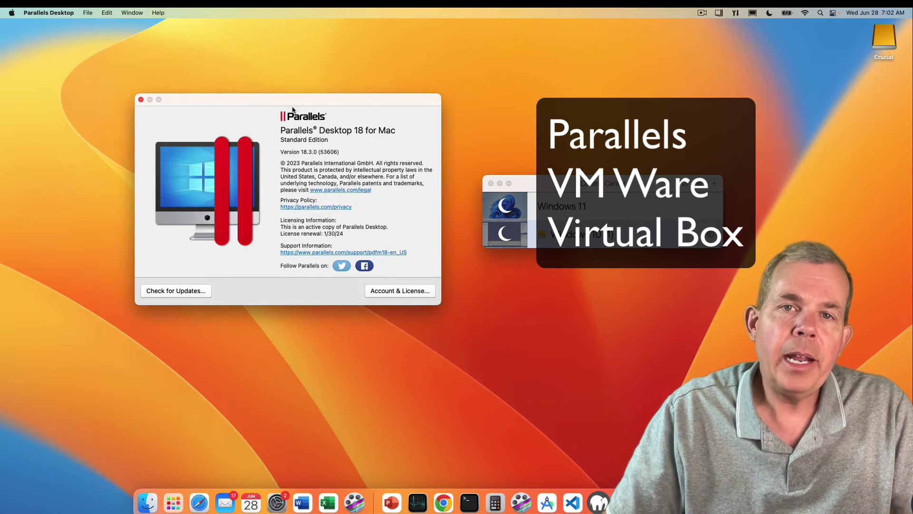
- Arrange the About and Control Center windows side by side and select Windows 11 and Windows 10 (1)
drag(293, 110, 285, 104)
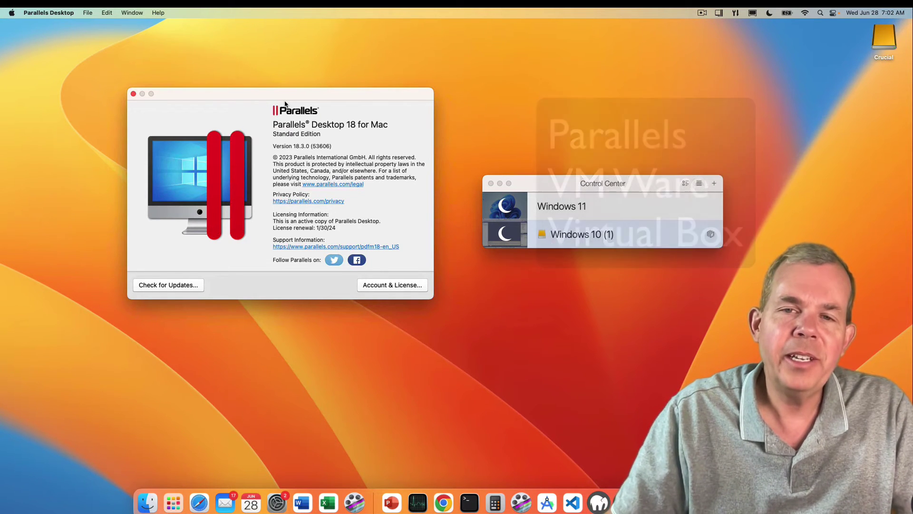
drag(548, 190, 510, 157)
click(521, 176)
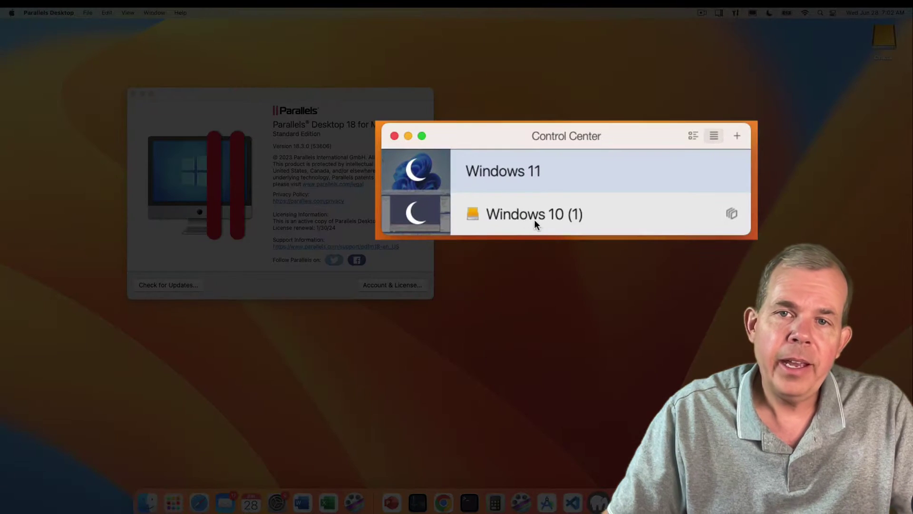
click(547, 207)
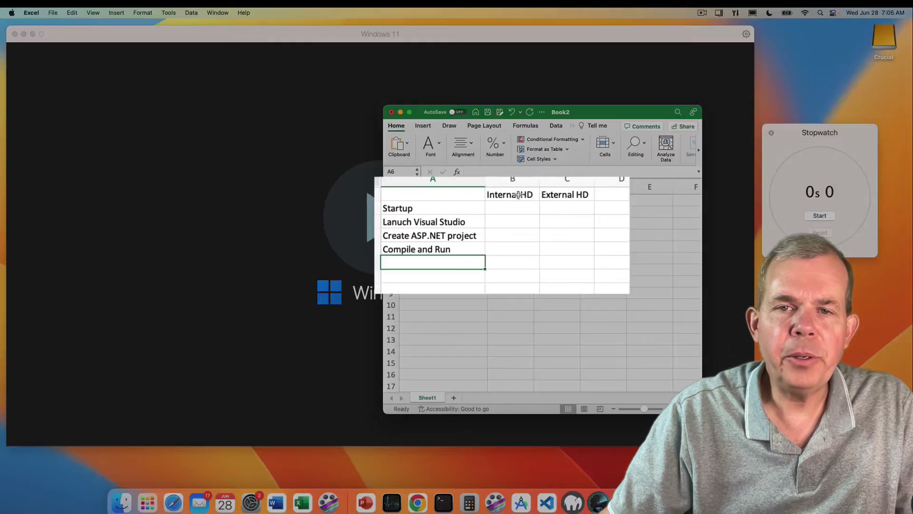
- Point out the Internal HD and External HD headings and the Startup through Compile and Run rows
click(519, 195)
click(581, 190)
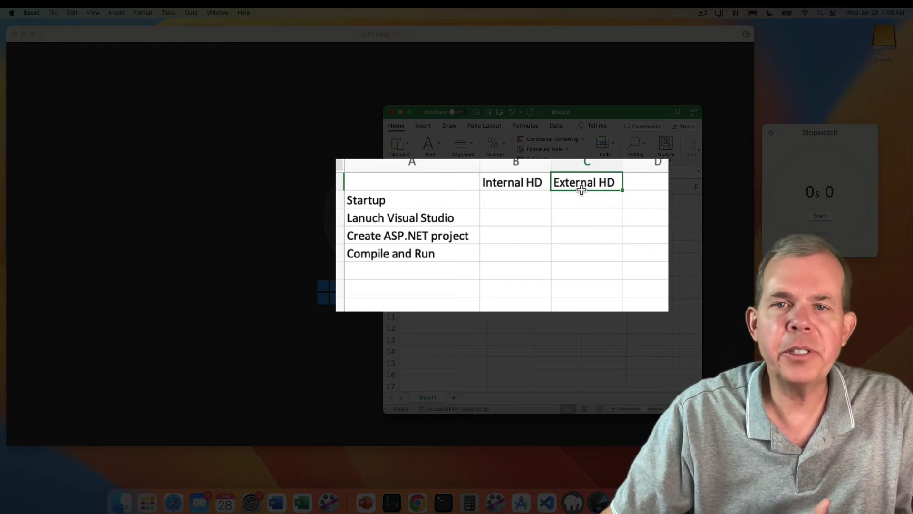
drag(366, 206, 367, 252)
click(376, 206)
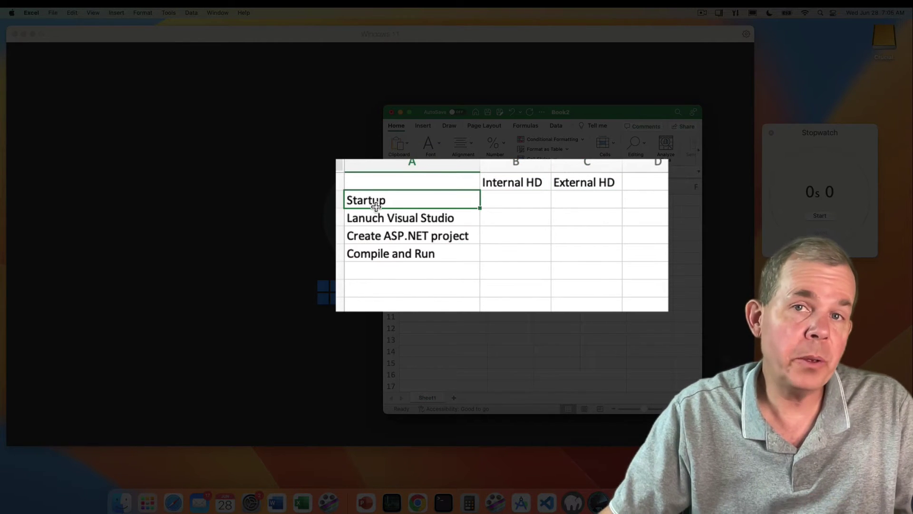
click(379, 224)
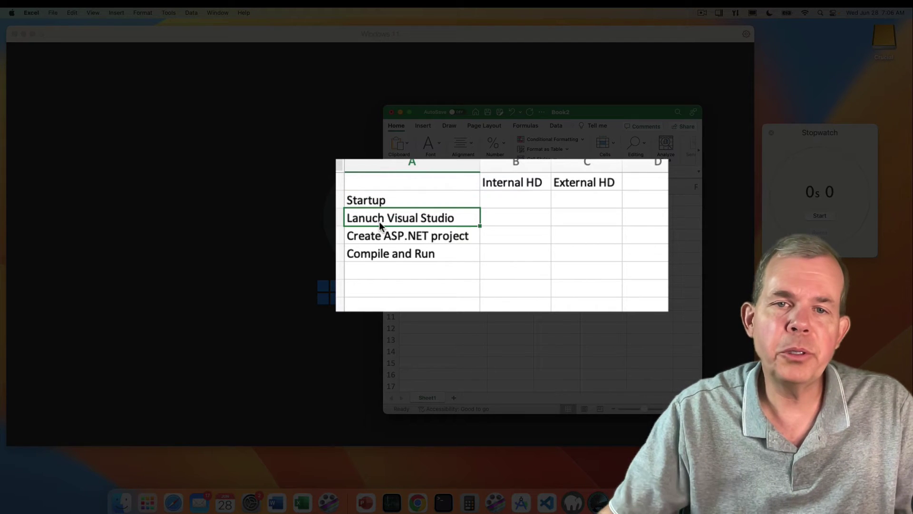
click(382, 243)
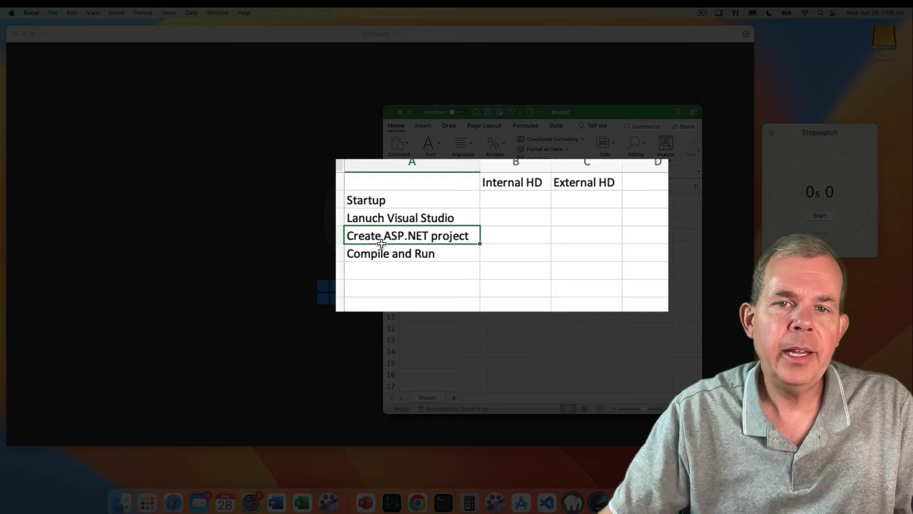
click(381, 255)
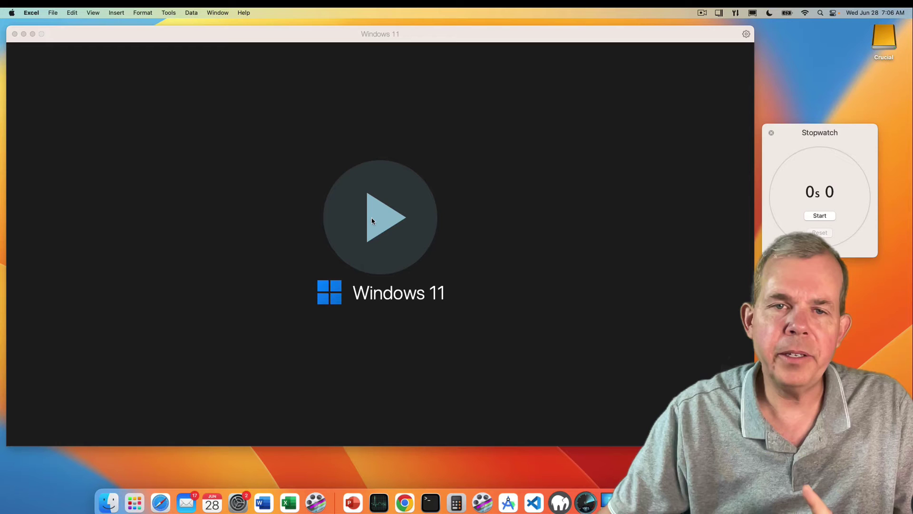
- Stopwatch the Windows 11 VM boot and enter 8 in B2 as its Internal HD Startup time
click(372, 220)
click(820, 216)
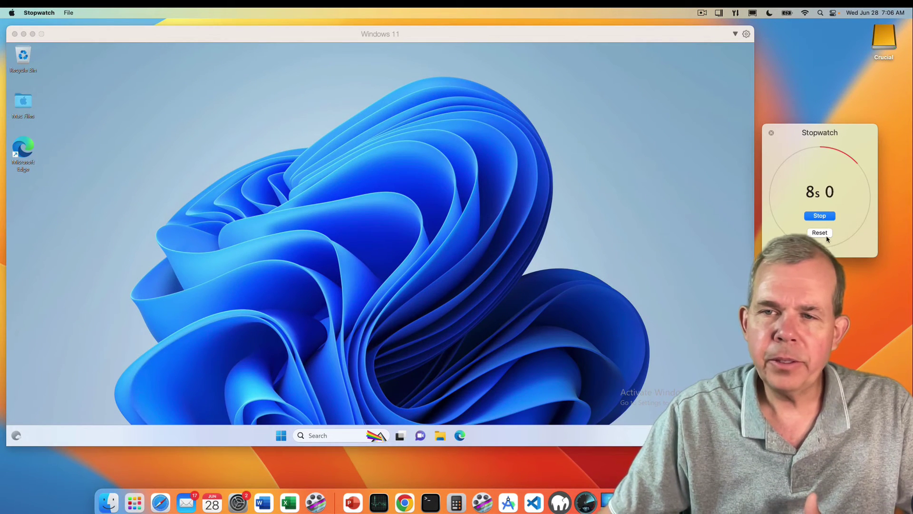
click(820, 216)
click(289, 502)
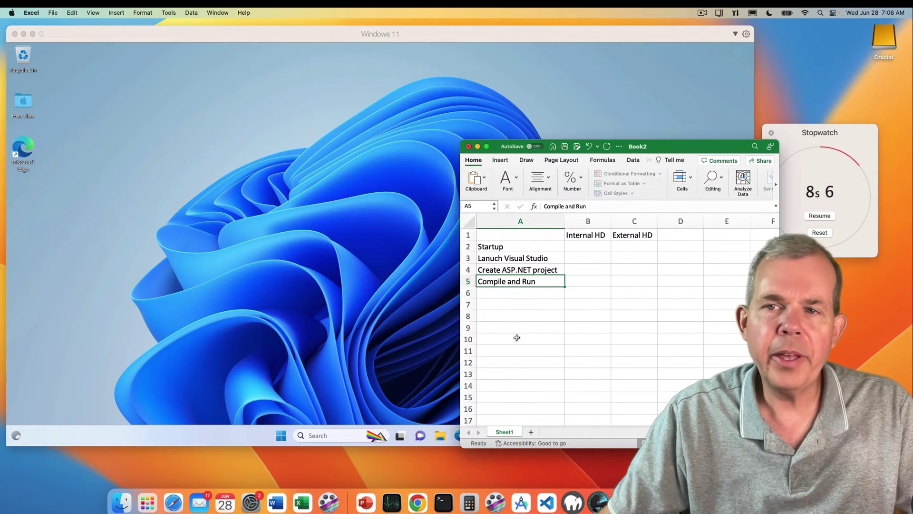
click(582, 247)
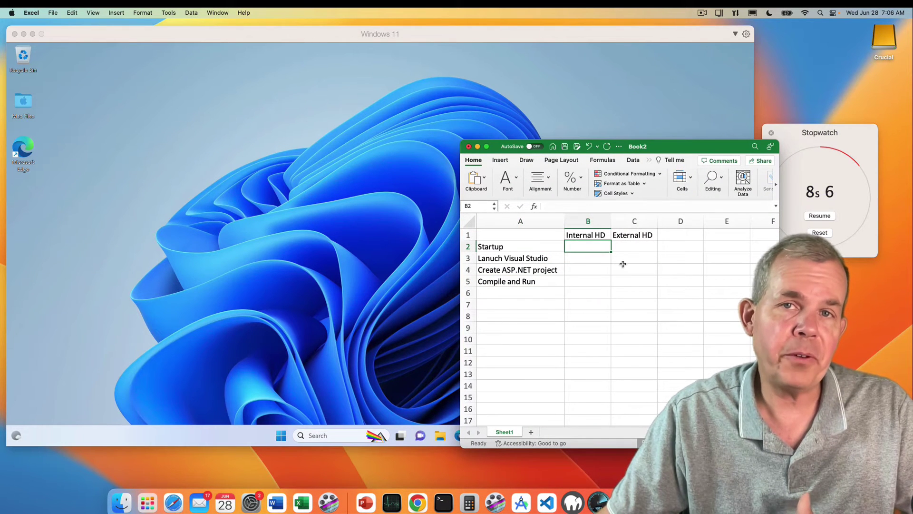
text(8)
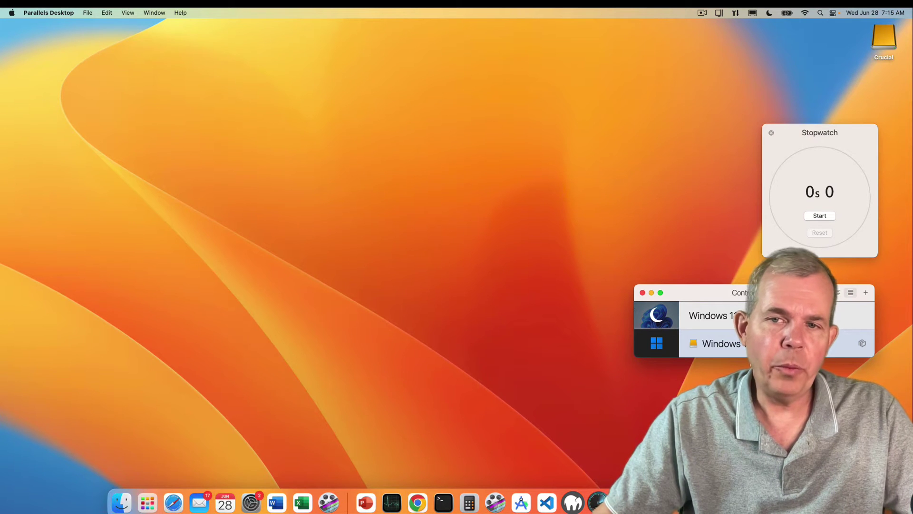
- Open and stopwatch the Windows 10 (1) boot, entering 9 in C2 as the External HD Startup time
double_click(736, 348)
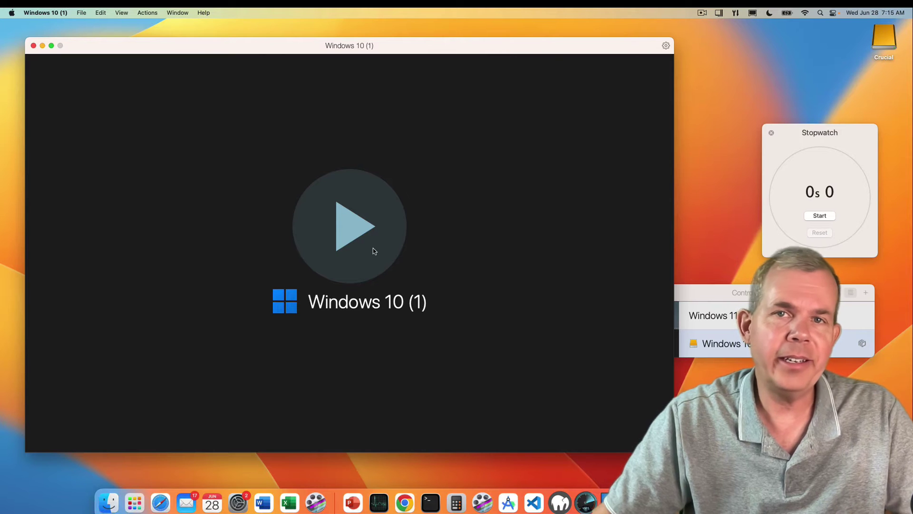
click(355, 224)
click(814, 216)
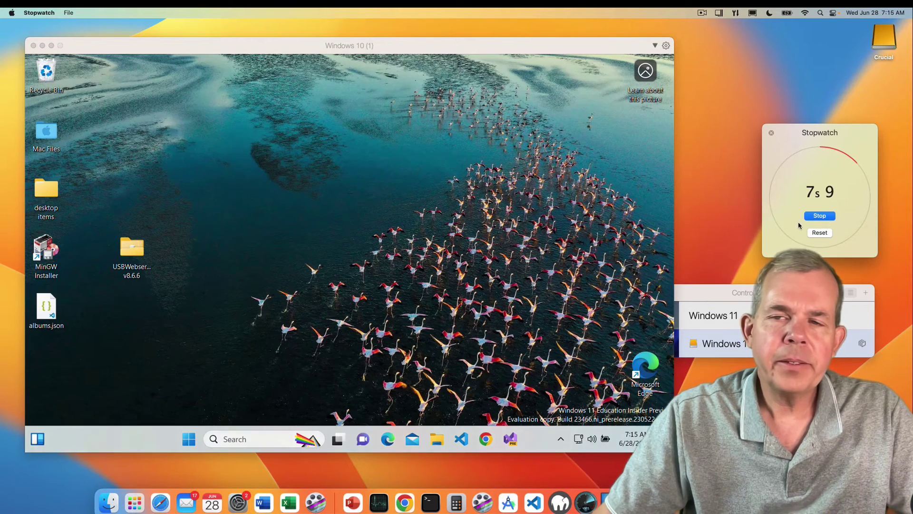
click(819, 217)
click(290, 502)
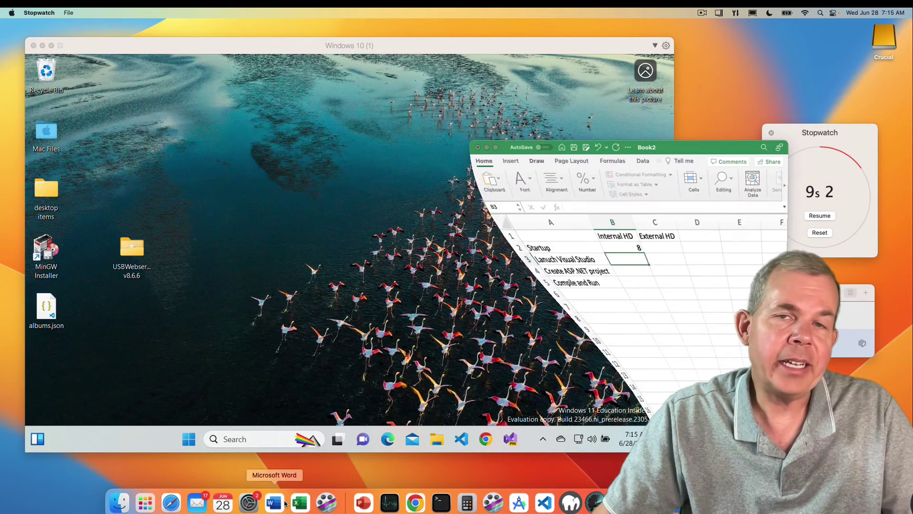
click(644, 247)
text(9)
key(Return)
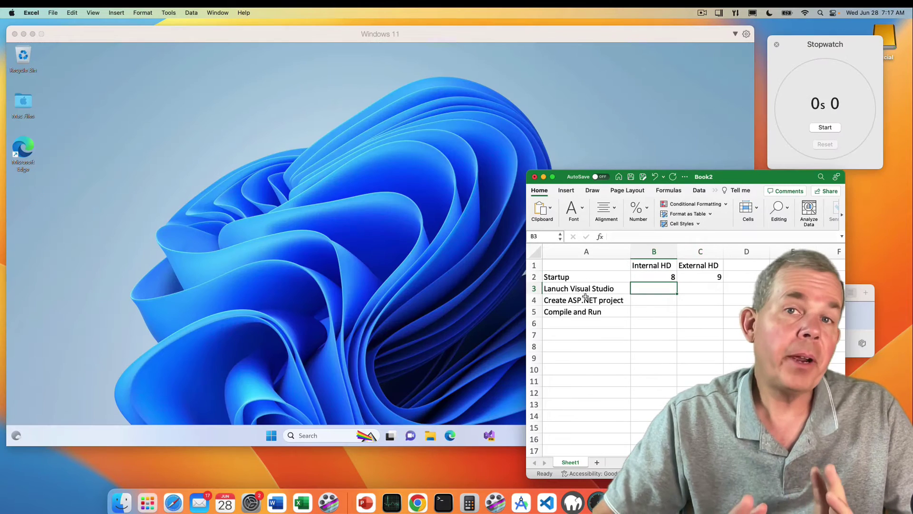
- Stopwatch Visual Studio's launch in the Windows 11 VM and enter 3 in B3
click(575, 291)
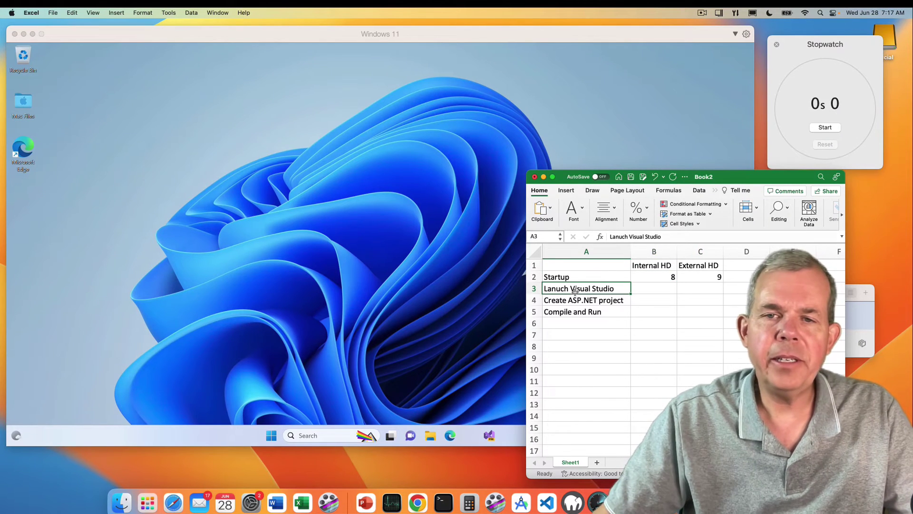
click(415, 38)
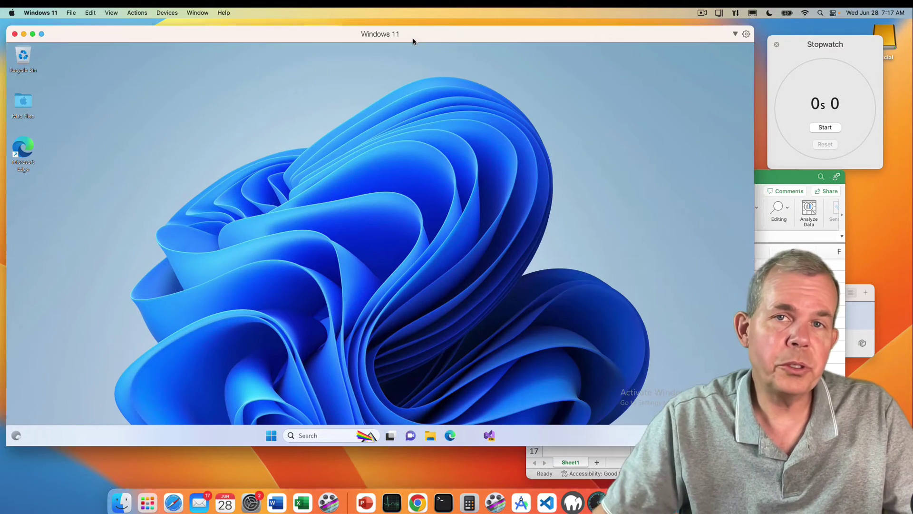
click(489, 436)
click(834, 132)
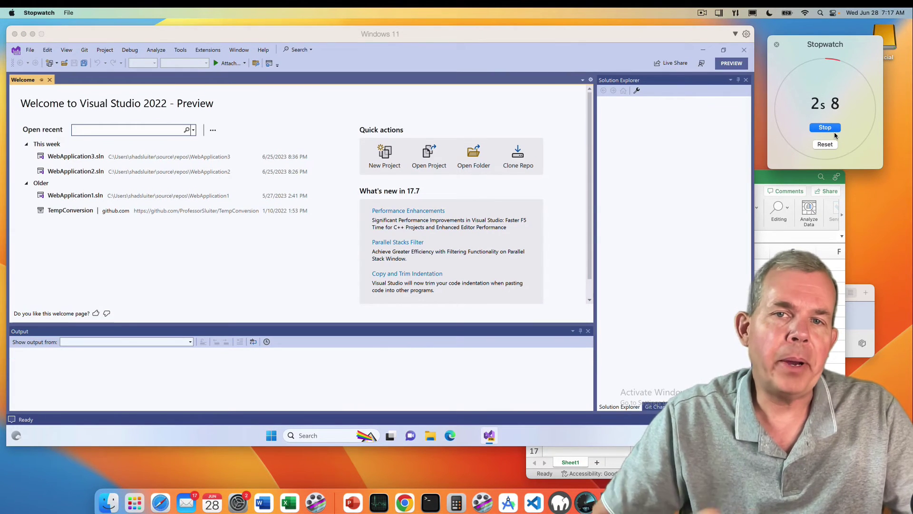
click(834, 131)
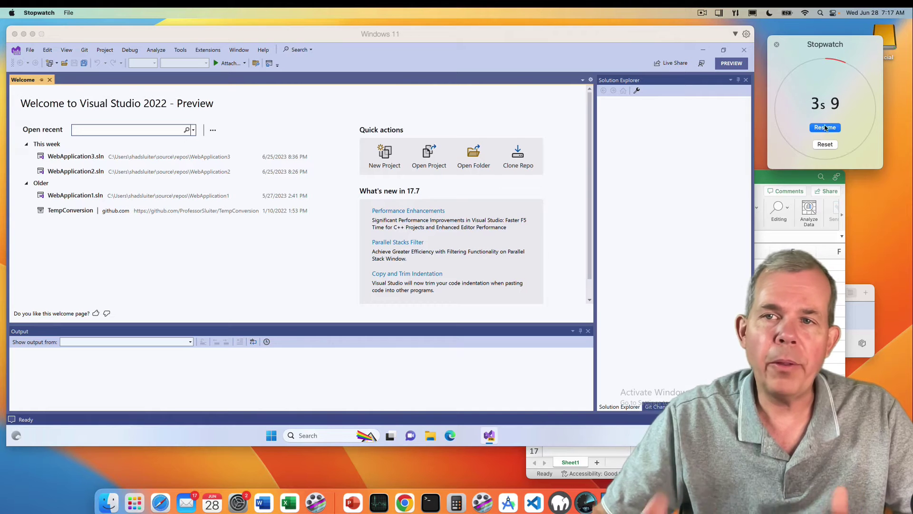
click(800, 177)
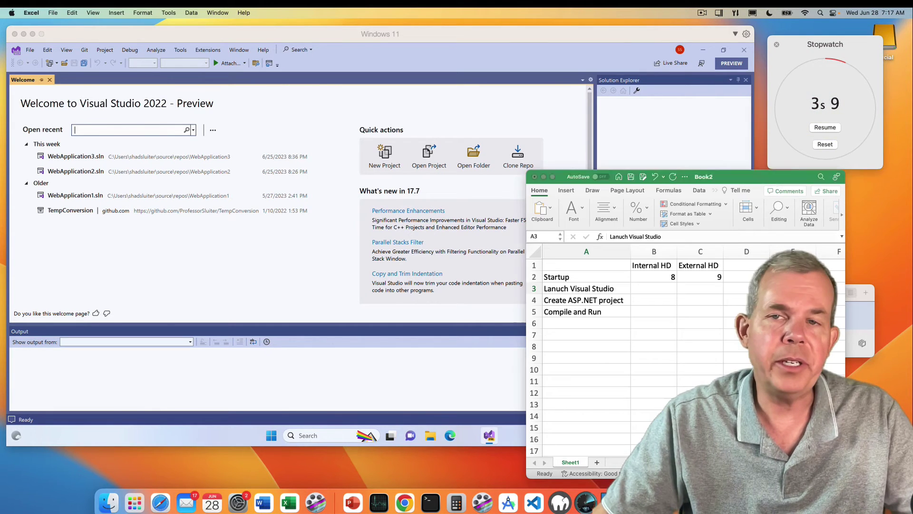
click(668, 291)
text(3)
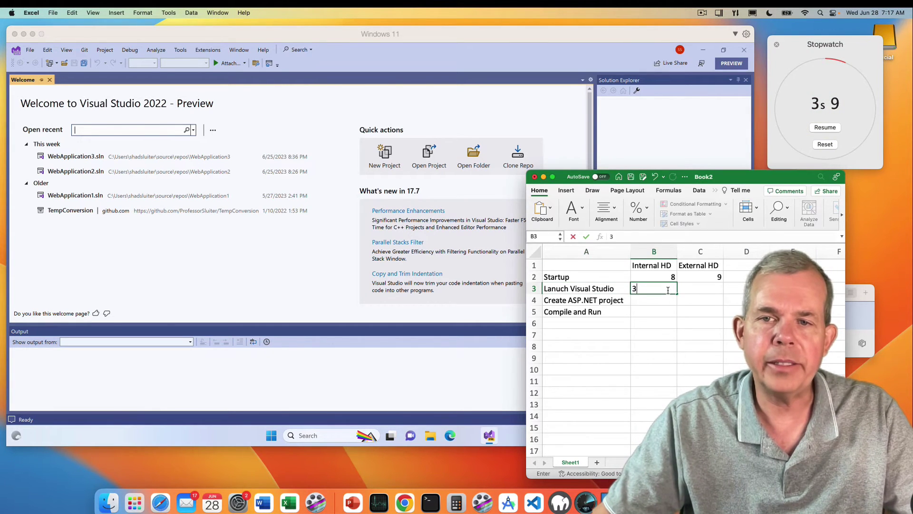
key(Return)
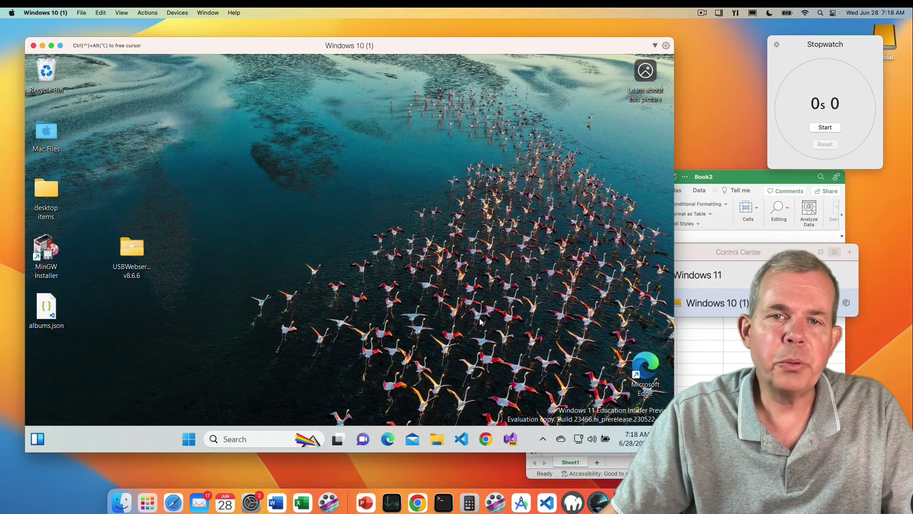
- Launch Visual Studio 2022 in Windows 10 (1) and stopwatch its opening at about 4.9 seconds
click(509, 440)
key(super+Tab)
click(825, 127)
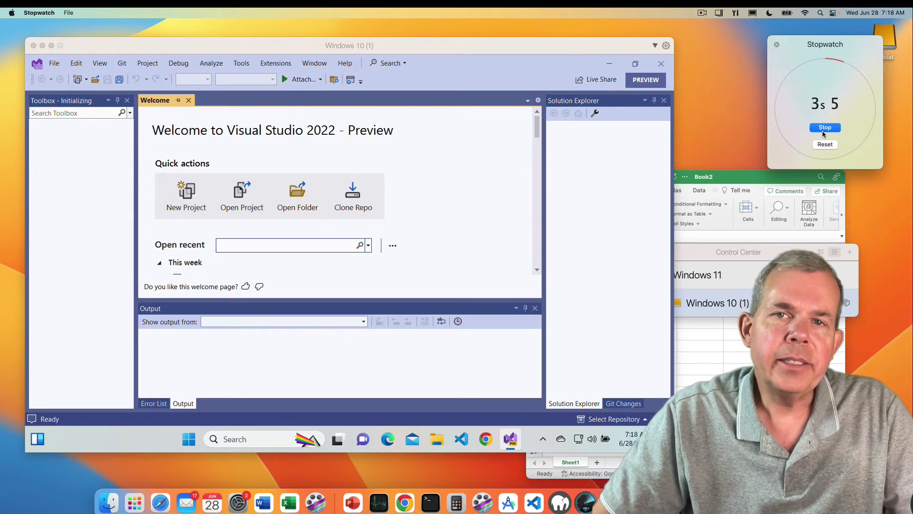
click(825, 128)
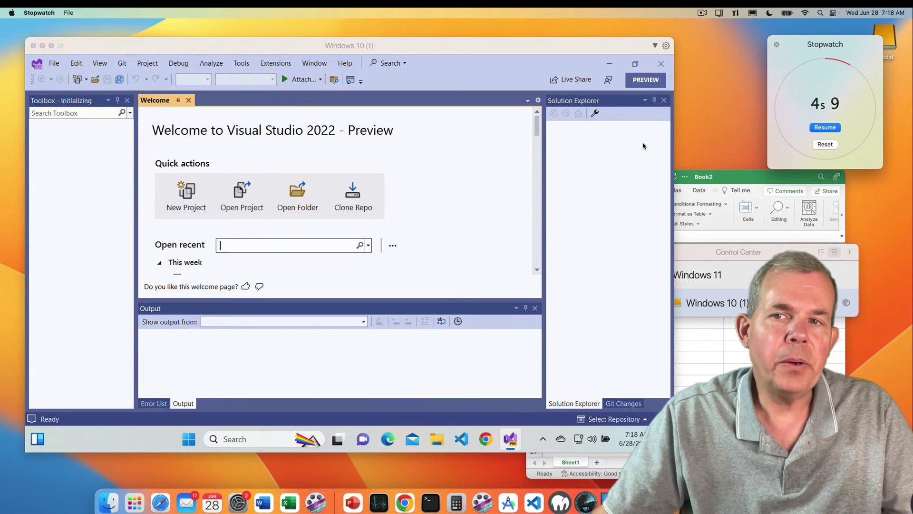
key(super+Tab)
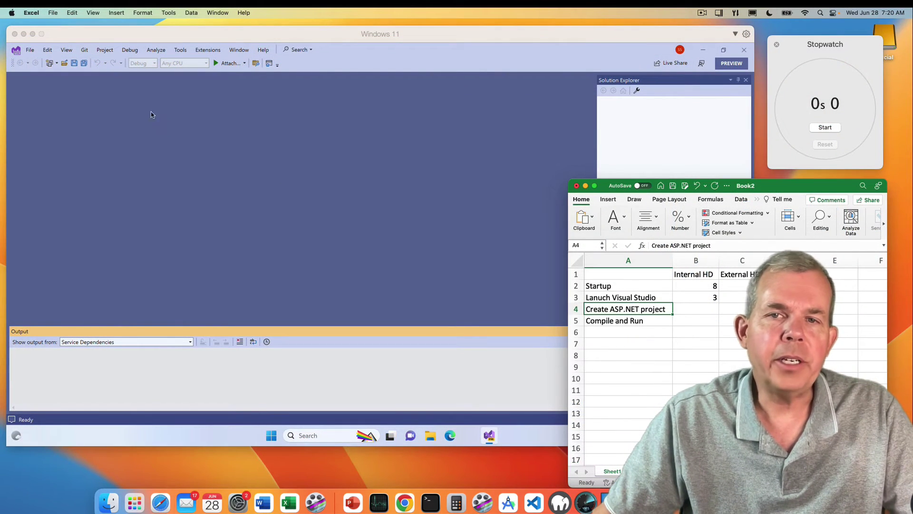
- In Windows 11, create WebApplication6 from the ASP.NET Core Web App (MVC) template on .NET 7.0, starting the stopwatch
click(144, 105)
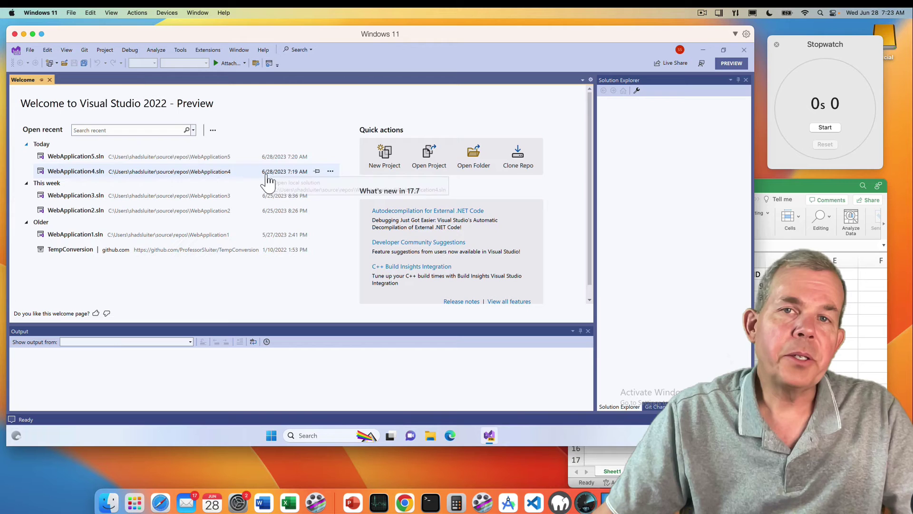
click(29, 50)
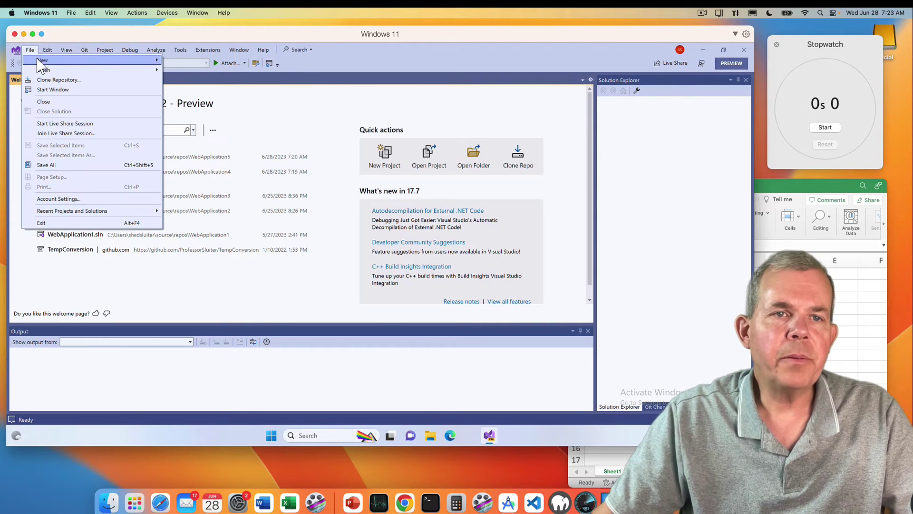
mouse_move(43, 60)
click(190, 62)
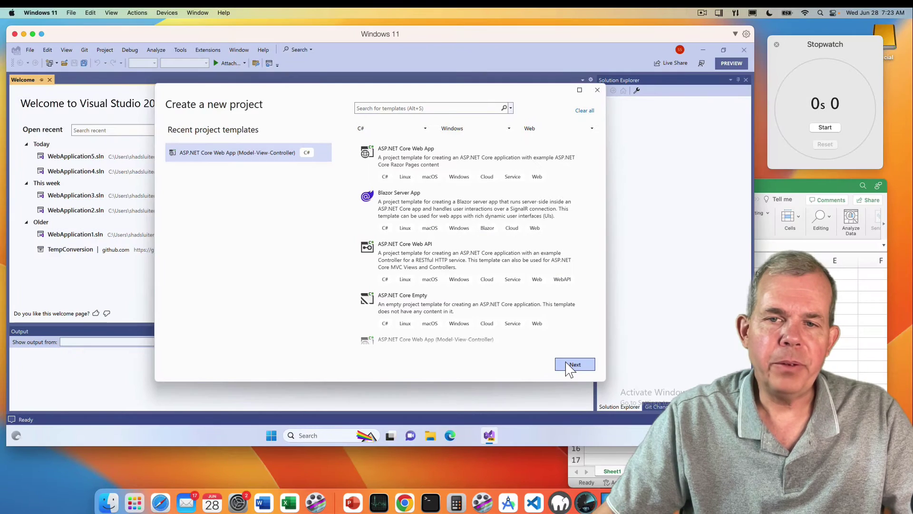
click(566, 363)
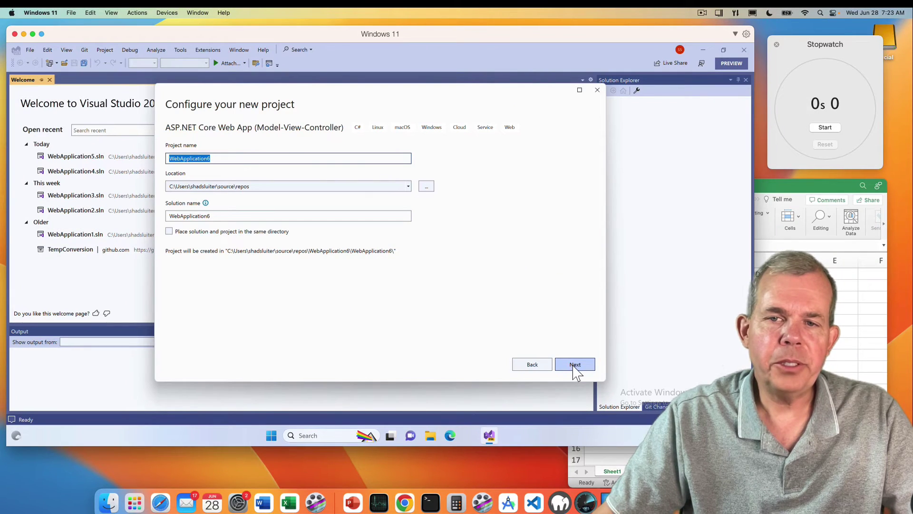
click(576, 371)
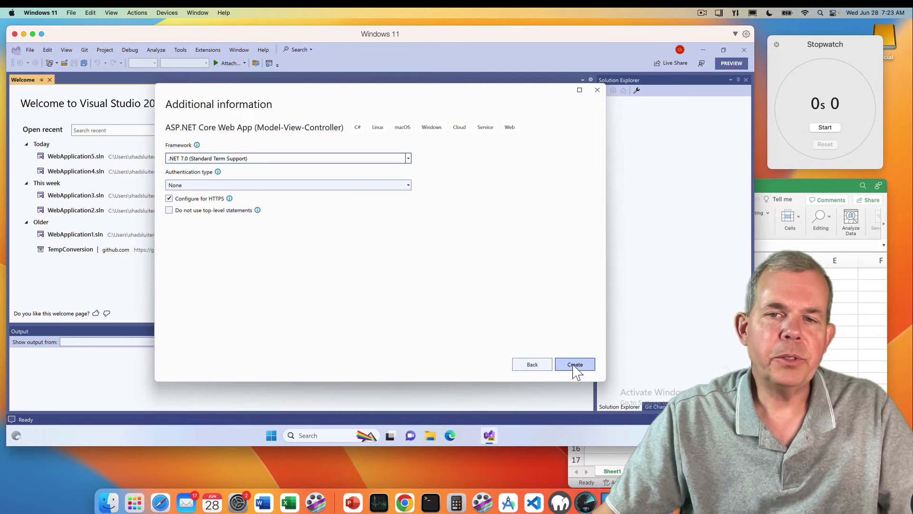
click(573, 365)
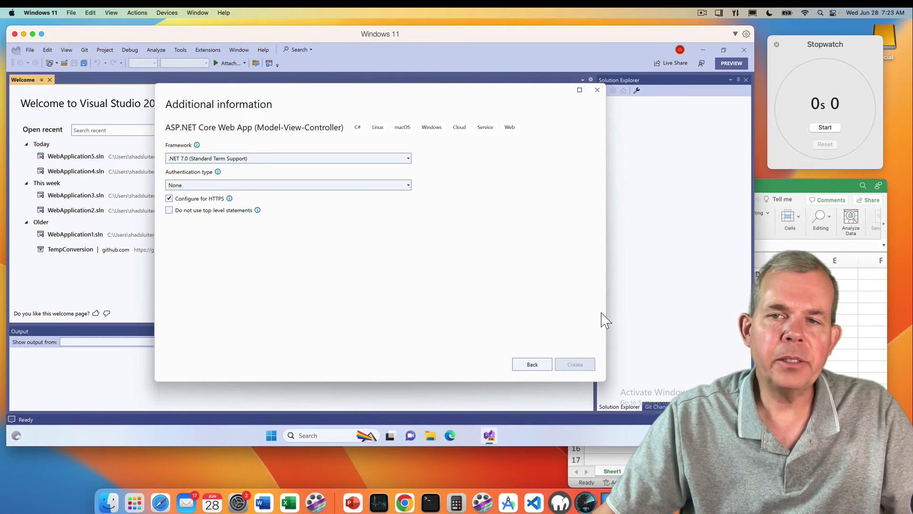
click(837, 130)
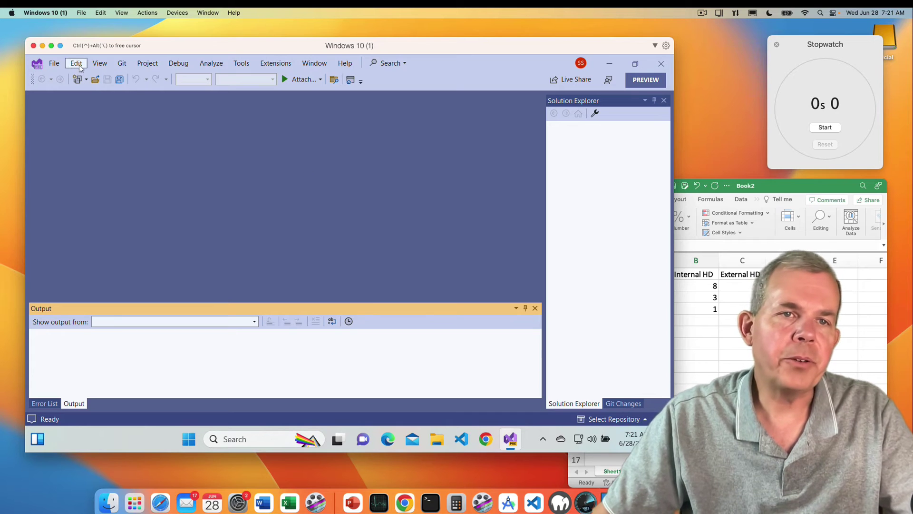
- Create WebApplication33 from the ASP.NET Core MVC template on .NET 7.0, timing its load at about 12.7 s
click(54, 64)
mouse_move(179, 77)
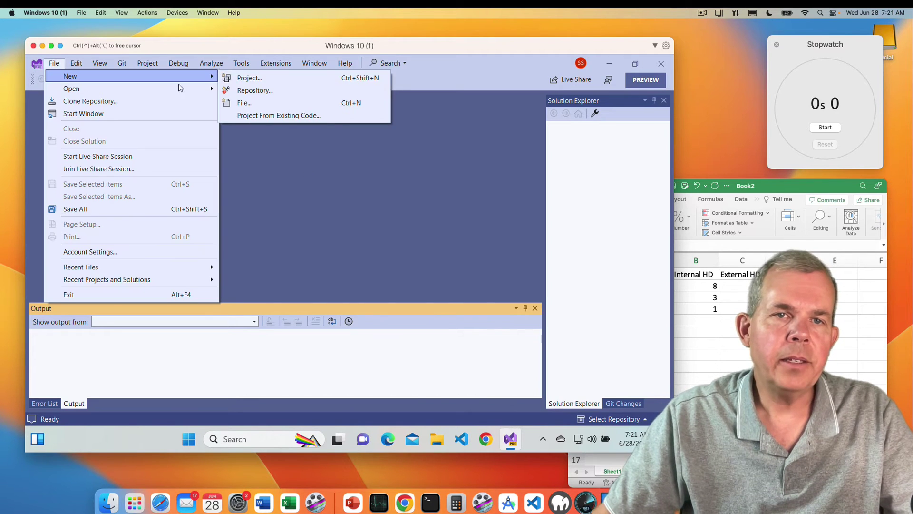
click(243, 78)
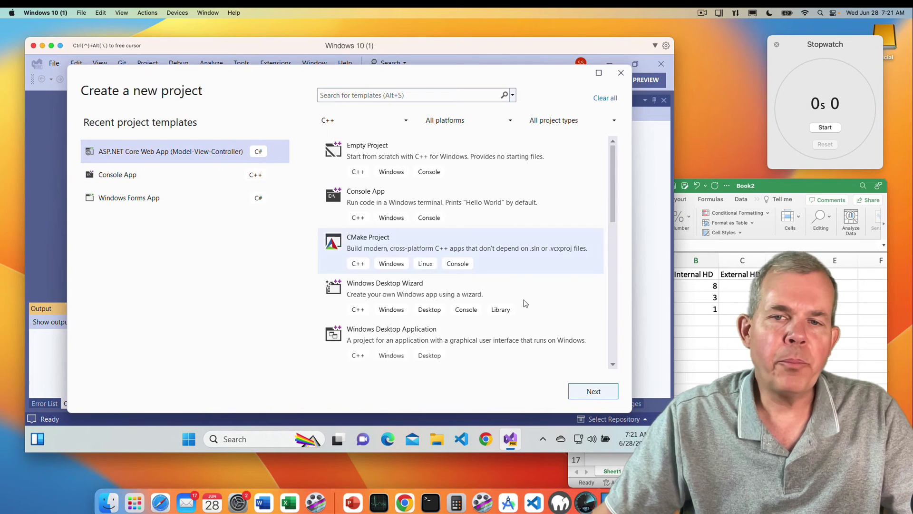
click(594, 392)
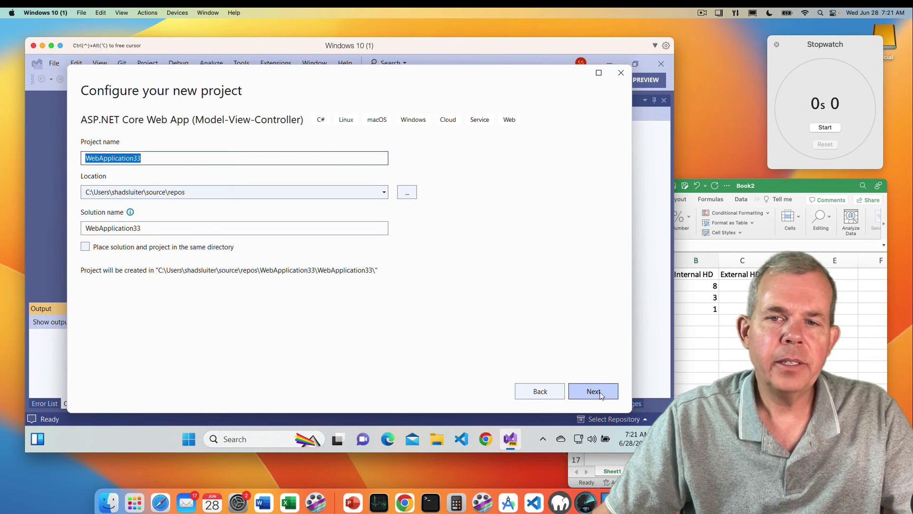
click(601, 394)
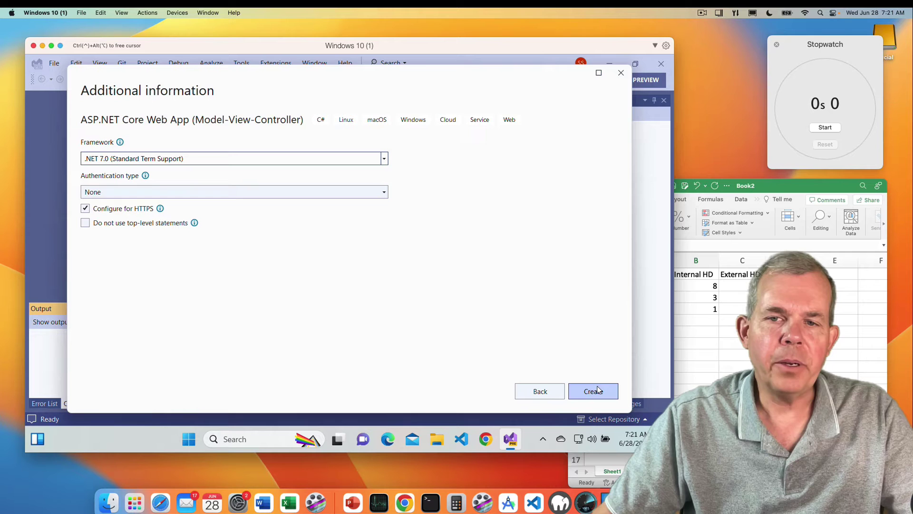
click(594, 391)
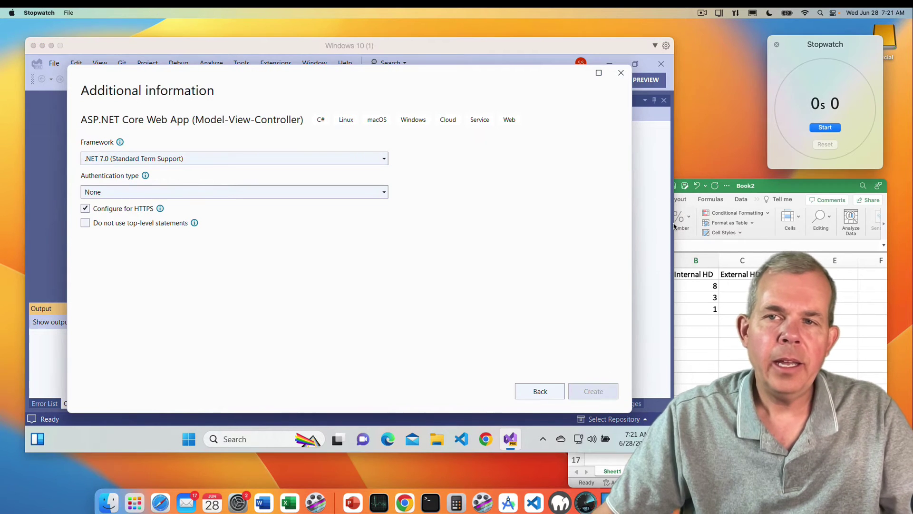
click(820, 132)
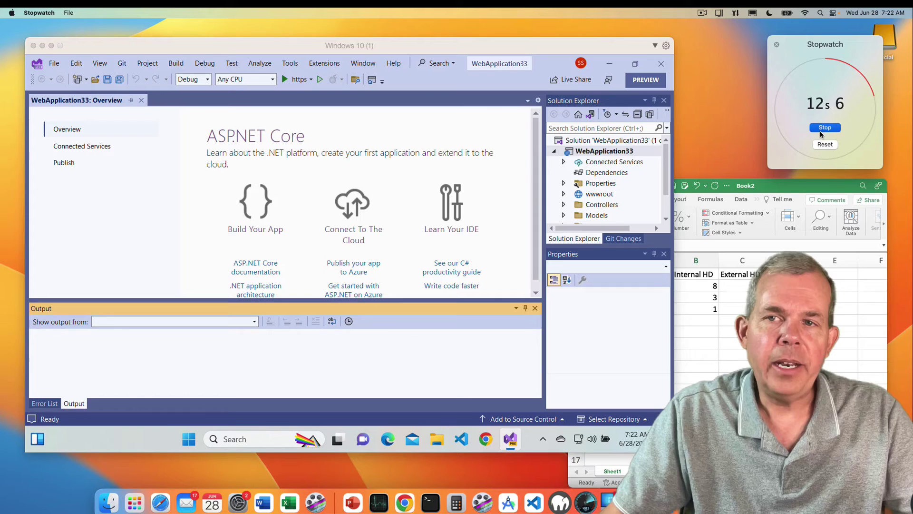
click(826, 127)
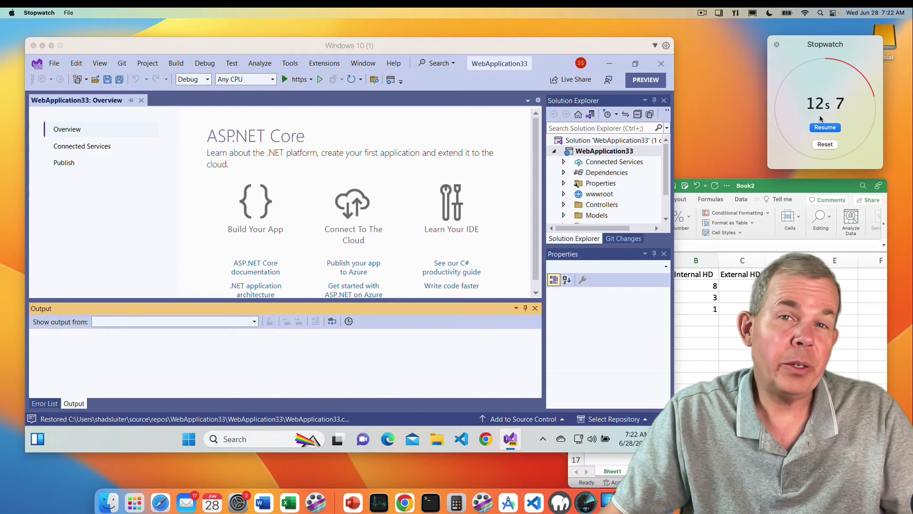
key(super+Tab)
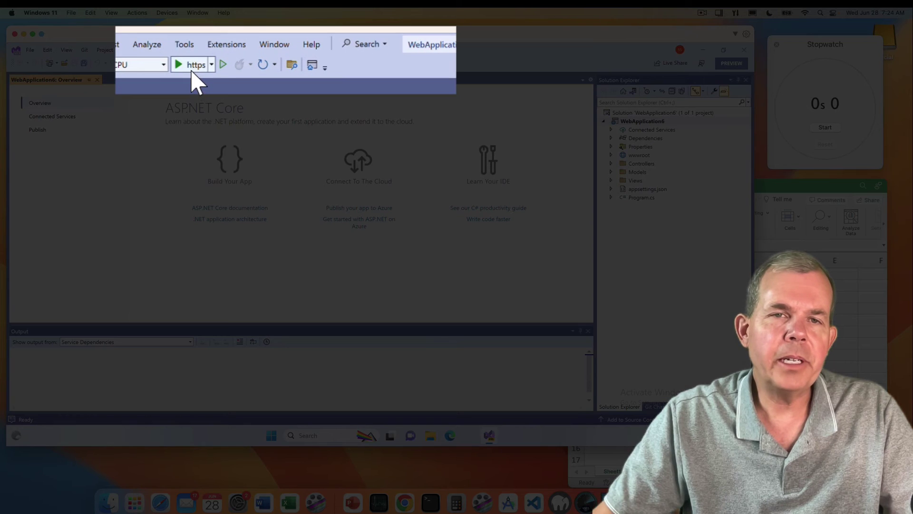
- Run WebApplication6 via the https button, timing it to the Welcome page at 10.7 s
click(192, 71)
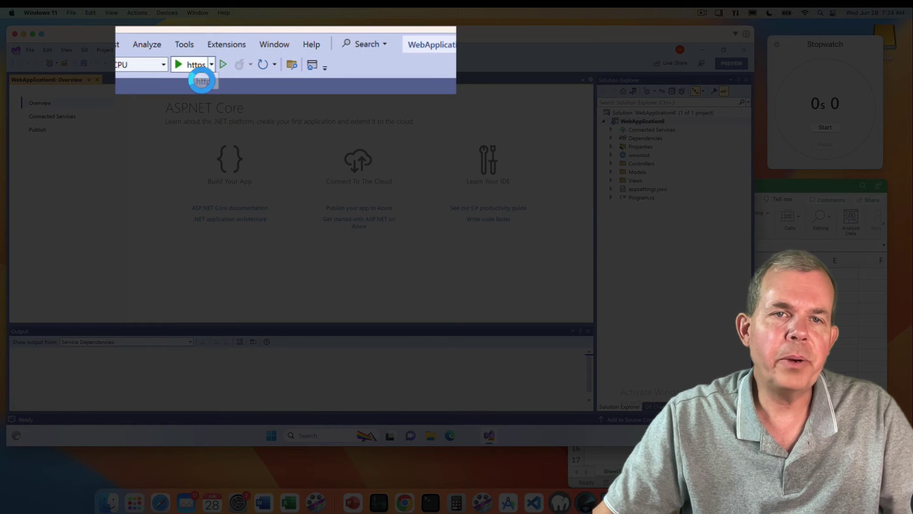
click(826, 127)
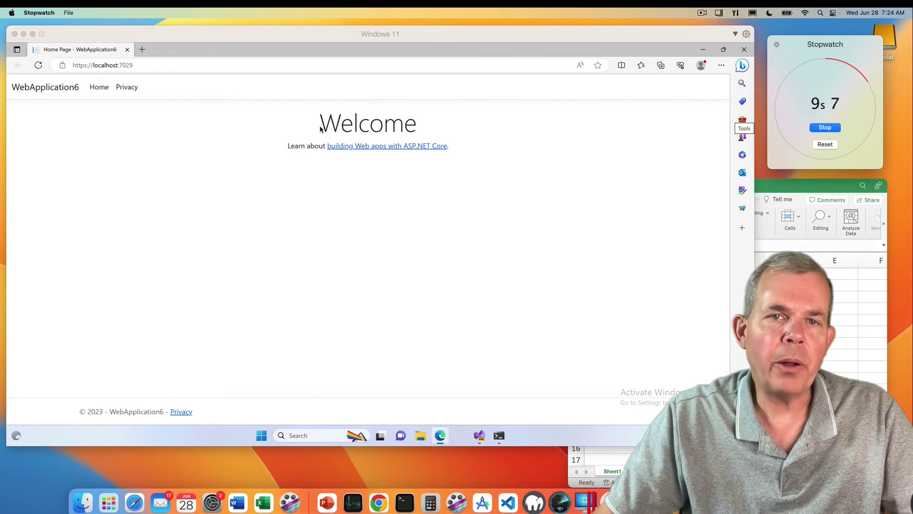
click(826, 131)
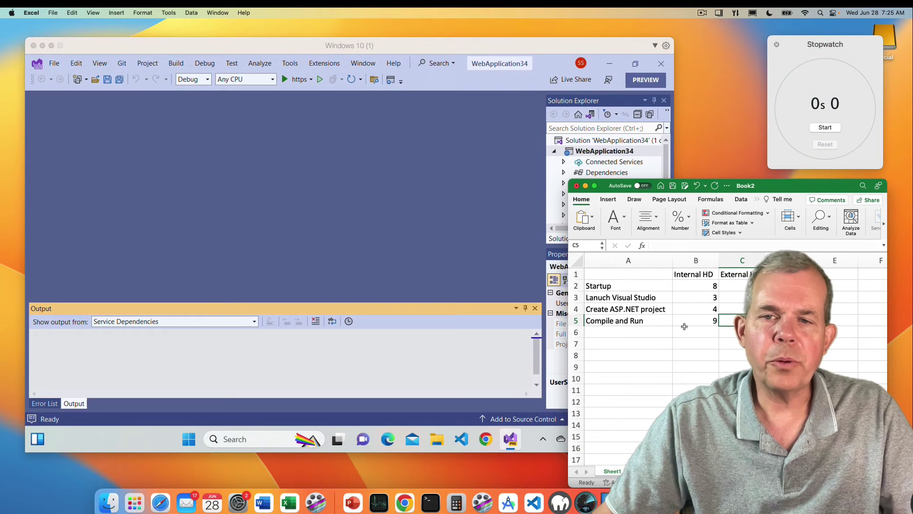
- Run WebApplication34 in the Windows 10 VM via the https button and start the stopwatch
click(299, 96)
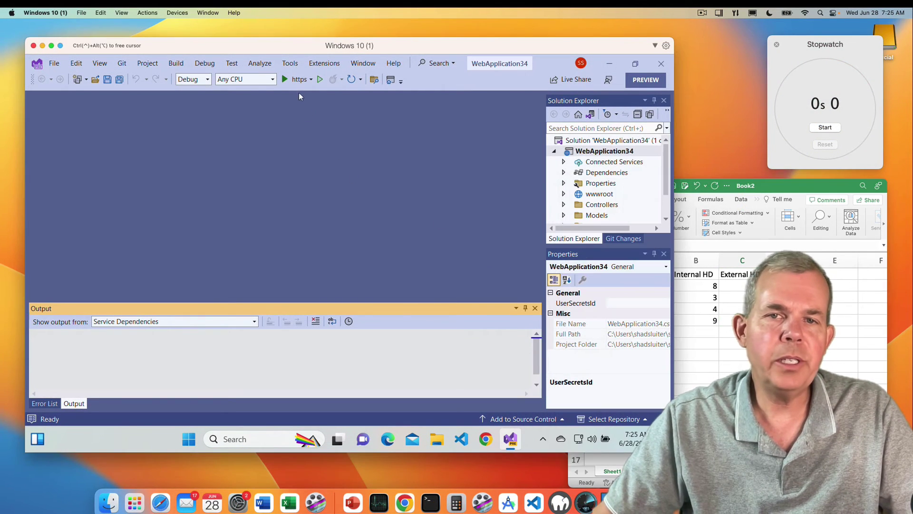
click(300, 80)
key(super+Tab)
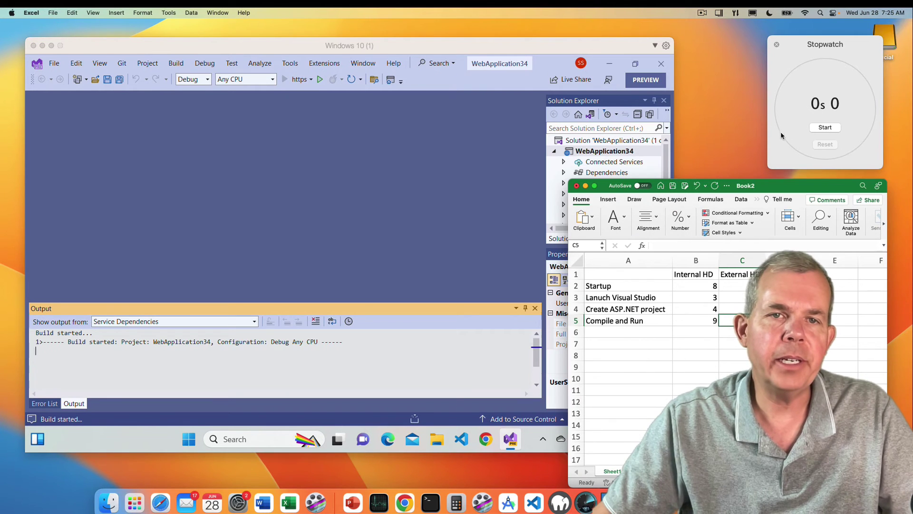
click(830, 130)
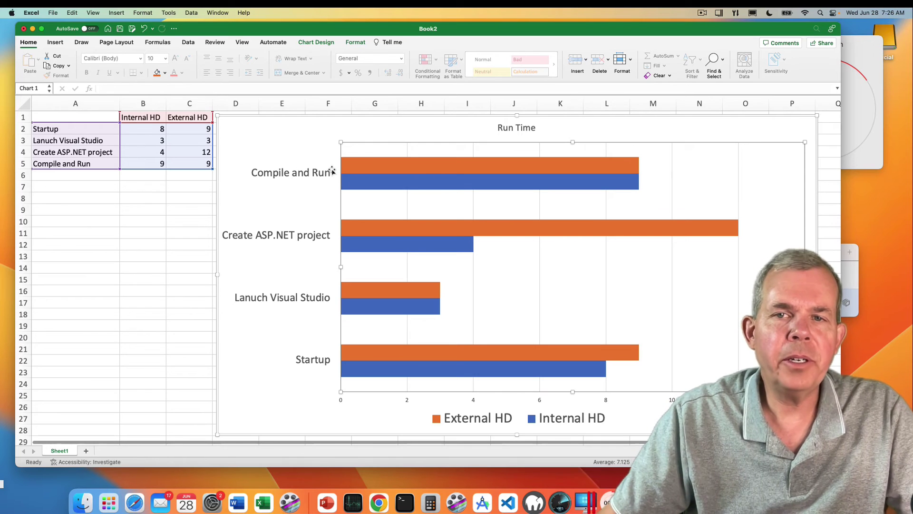
- Check the Internal HD and External HD values shown on the Run Time bar chart
mouse_move(457, 179)
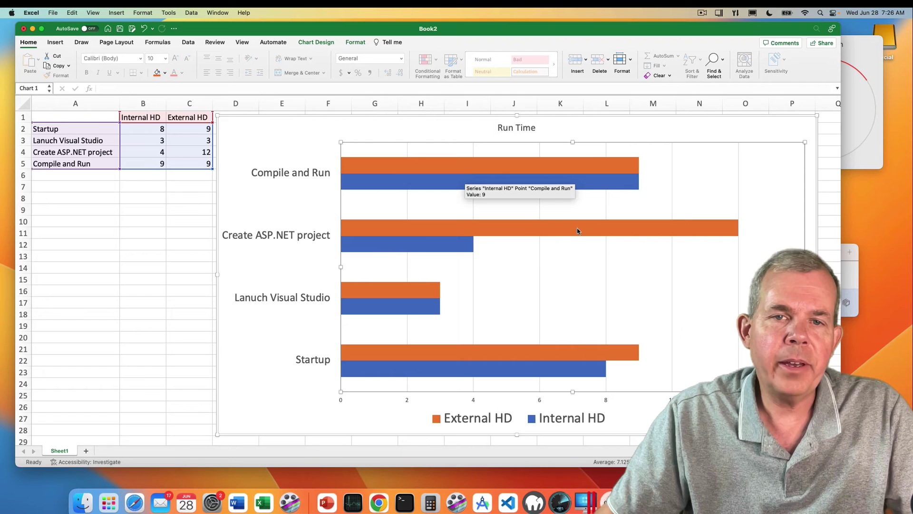
mouse_move(356, 244)
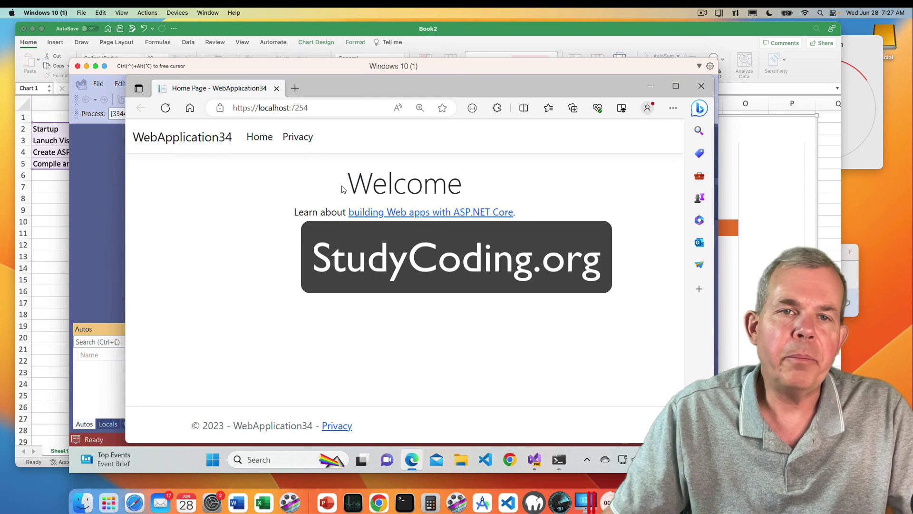
click(298, 139)
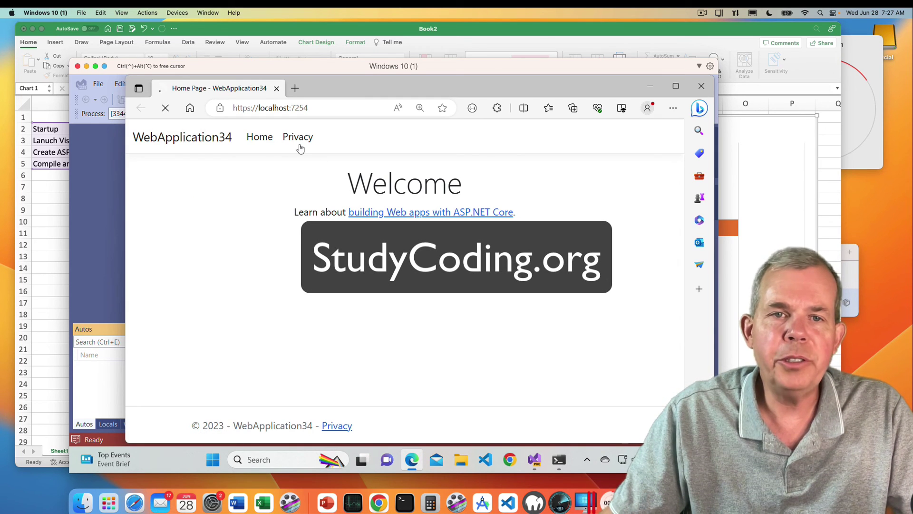
click(257, 142)
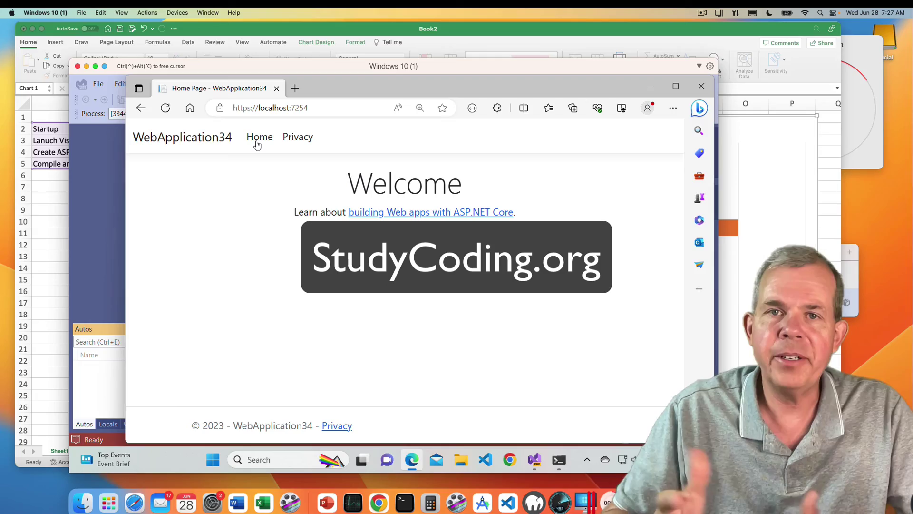